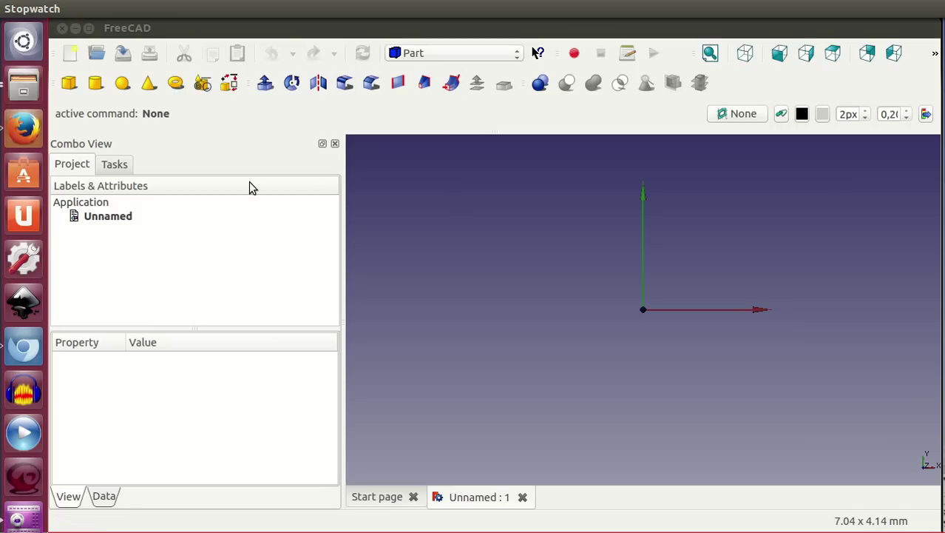
# - Add a default Part cylinder and orbit to view it from the side
pyautogui.click(96, 84)
pyautogui.moveTo(617, 400)
pyautogui.mouseDown(button='middle')
pyautogui.moveTo(685, 376)
pyautogui.moveTo(633, 359)
pyautogui.moveTo(587, 363)
pyautogui.mouseUp(button='middle')
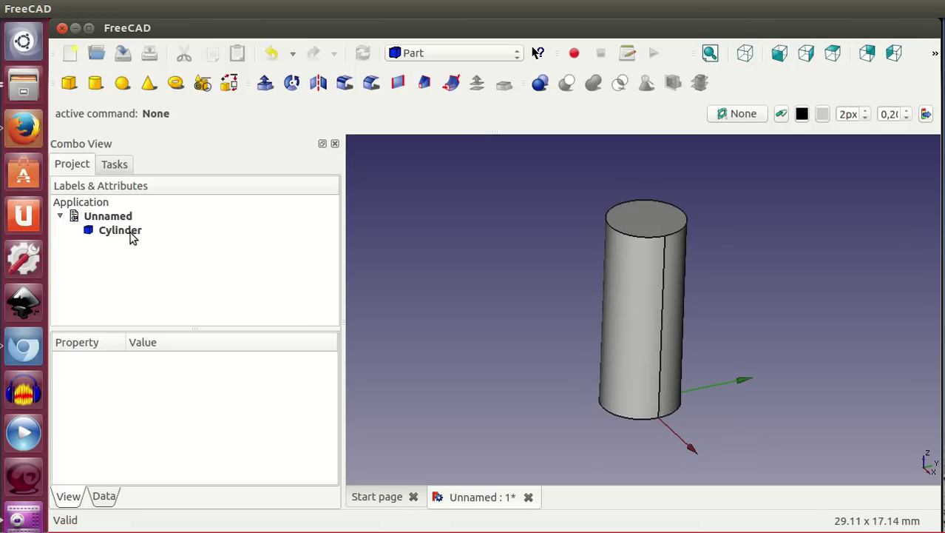
# - Show the cylinder's Data properties: Angle 360, Height 10 mm, Radius 2 mm
pyautogui.click(132, 235)
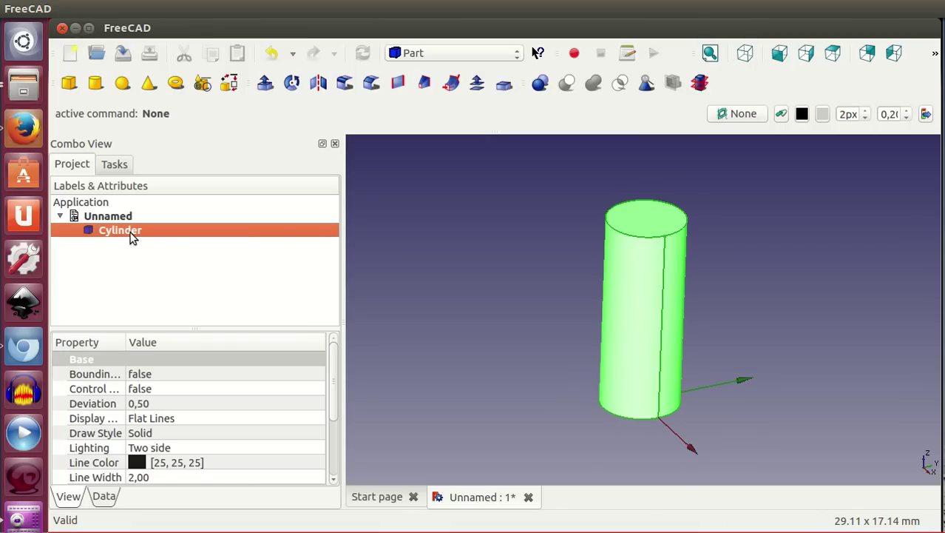
pyautogui.click(105, 498)
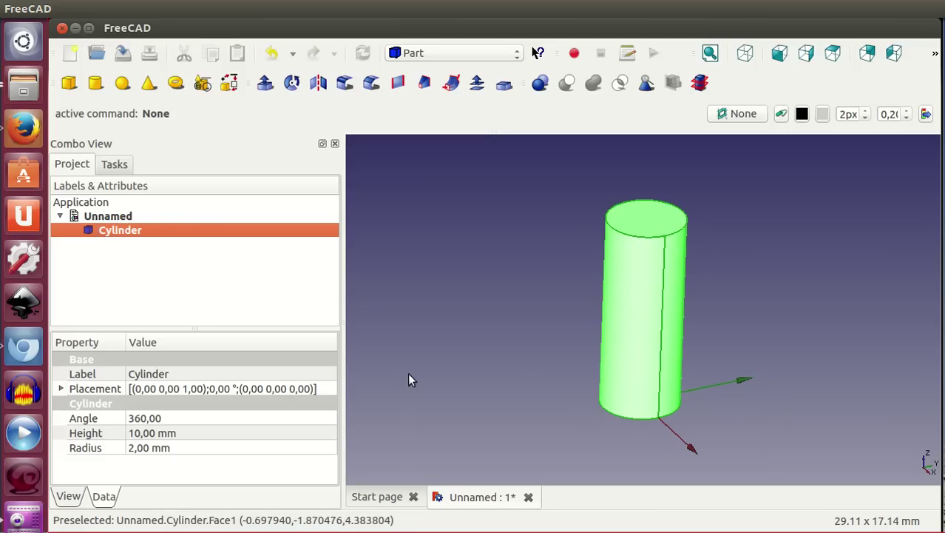
pyautogui.moveTo(725, 397)
pyautogui.mouseDown(button='middle')
pyautogui.moveTo(658, 381)
pyautogui.moveTo(762, 397)
pyautogui.mouseUp(button='middle')
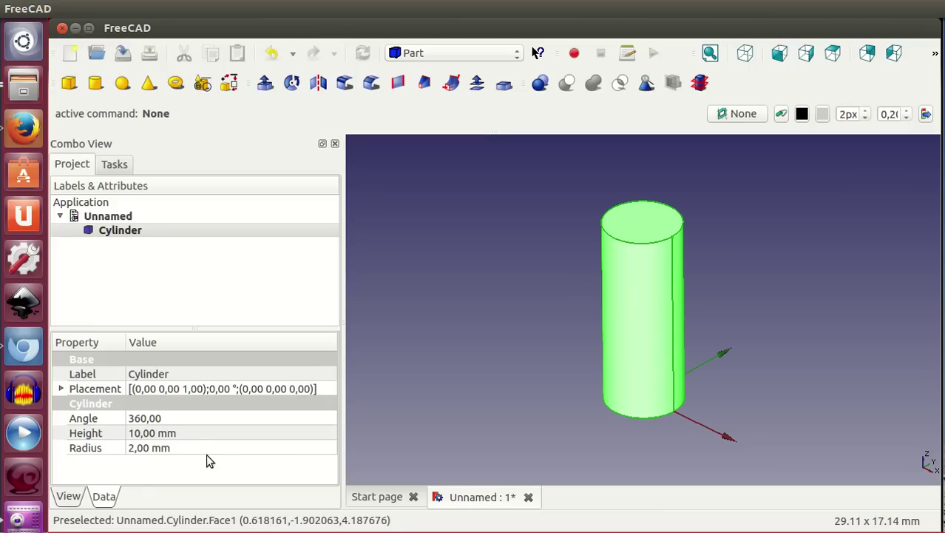
# - Change the cylinder's Angle from 360 to 270 and orbit to inspect the missing wedge
pyautogui.click(177, 418)
pyautogui.scroll(-1, 178, 419)
pyautogui.scroll(-7, 178, 418)
pyautogui.scroll(-7, 178, 419)
pyautogui.scroll(-7, 178, 418)
pyautogui.moveTo(546, 276)
pyautogui.mouseDown(button='middle')
pyautogui.moveTo(524, 277)
pyautogui.moveTo(505, 316)
pyautogui.moveTo(540, 332)
pyautogui.moveTo(568, 302)
pyautogui.moveTo(557, 290)
pyautogui.mouseUp(button='middle')
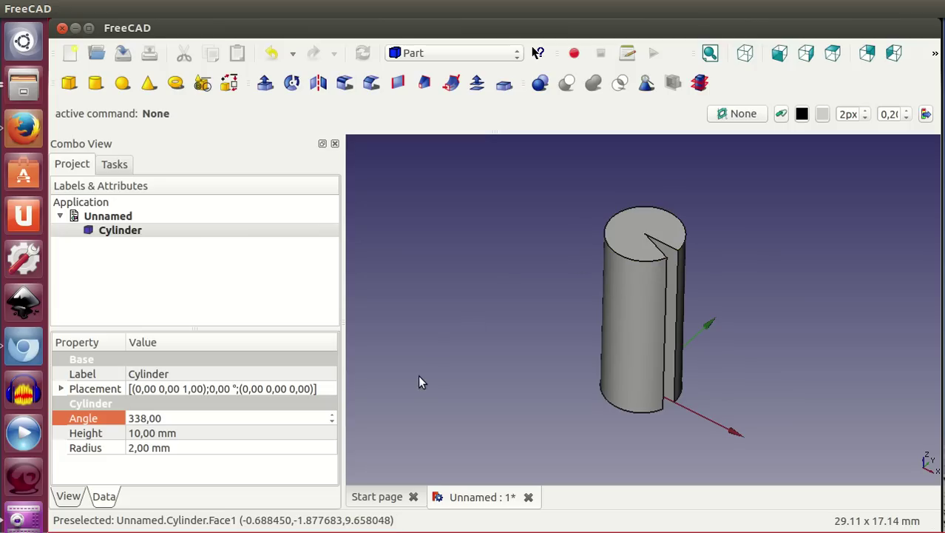
pyautogui.moveTo(738, 353)
pyautogui.mouseDown(button='middle')
pyautogui.moveTo(722, 292)
pyautogui.moveTo(736, 324)
pyautogui.moveTo(757, 316)
pyautogui.mouseUp(button='middle')
pyautogui.moveTo(716, 420); pyautogui.dragTo(779, 439, button='middle')
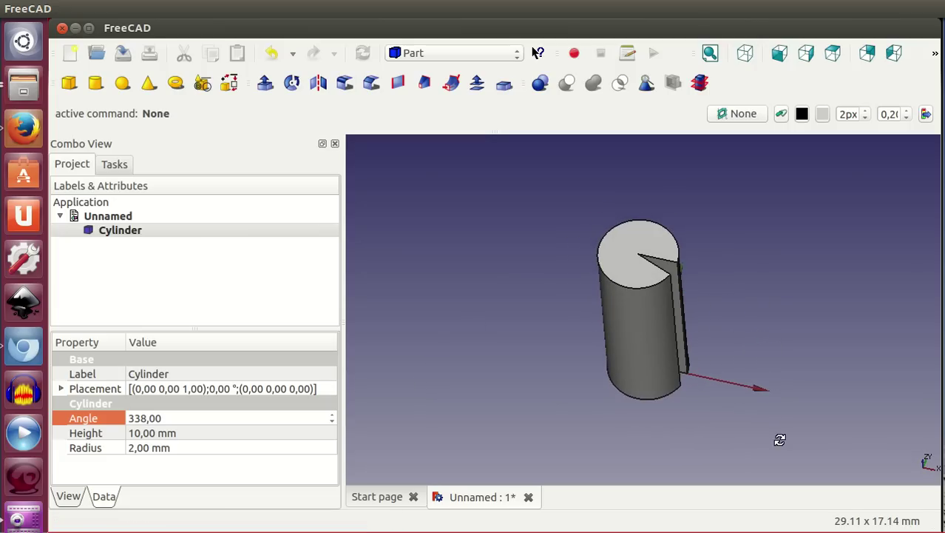
pyautogui.moveTo(660, 420)
pyautogui.mouseDown(button='middle')
pyautogui.moveTo(740, 408)
pyautogui.moveTo(659, 375)
pyautogui.moveTo(631, 393)
pyautogui.moveTo(627, 420)
pyautogui.mouseUp(button='middle')
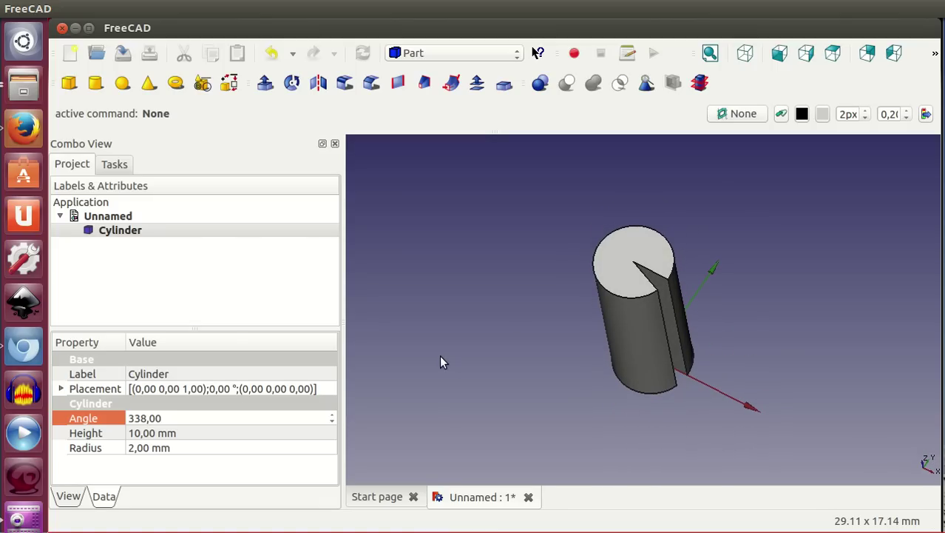
pyautogui.hotkey('shift', 'Left')
pyautogui.hotkey('shift', 'Left')
pyautogui.hotkey('shift', 'Left')
pyautogui.hotkey('shift', 'Left')
pyautogui.hotkey('shift', 'Left')
pyautogui.write('270')
pyautogui.press('Return')
pyautogui.moveTo(577, 355); pyautogui.dragTo(606, 375, button='middle')
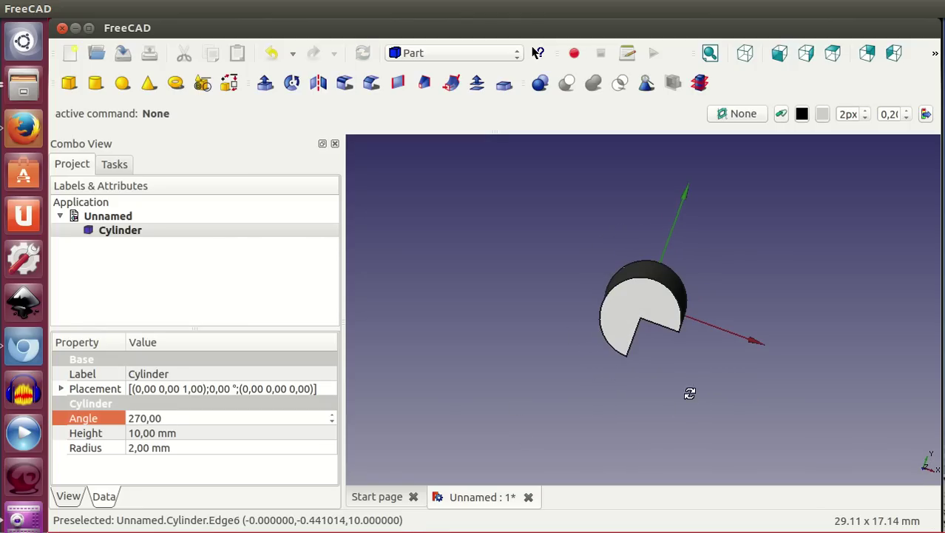
pyautogui.moveTo(690, 392); pyautogui.dragTo(701, 348, button='middle')
# - Set the cylinder's Height to 5 mm and Radius to 25 mm
pyautogui.click(190, 433)
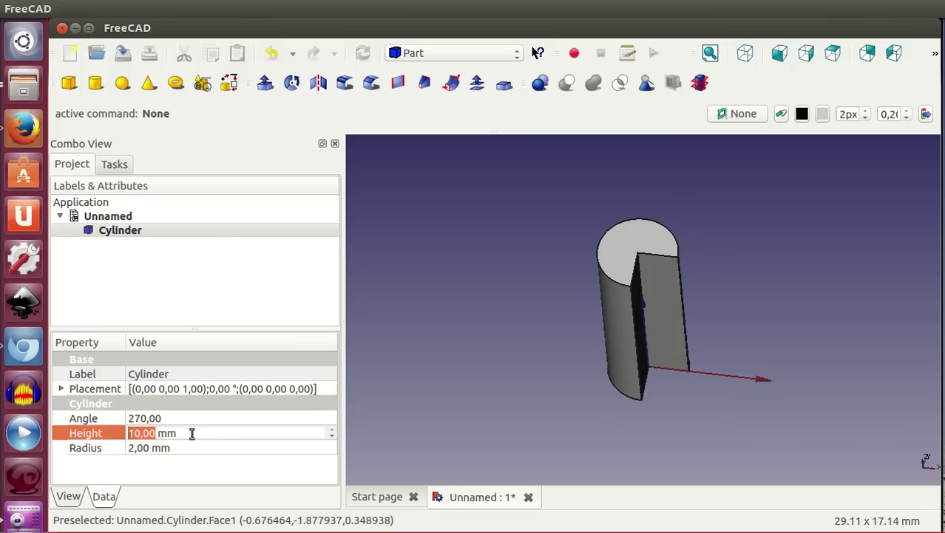
pyautogui.write('5')
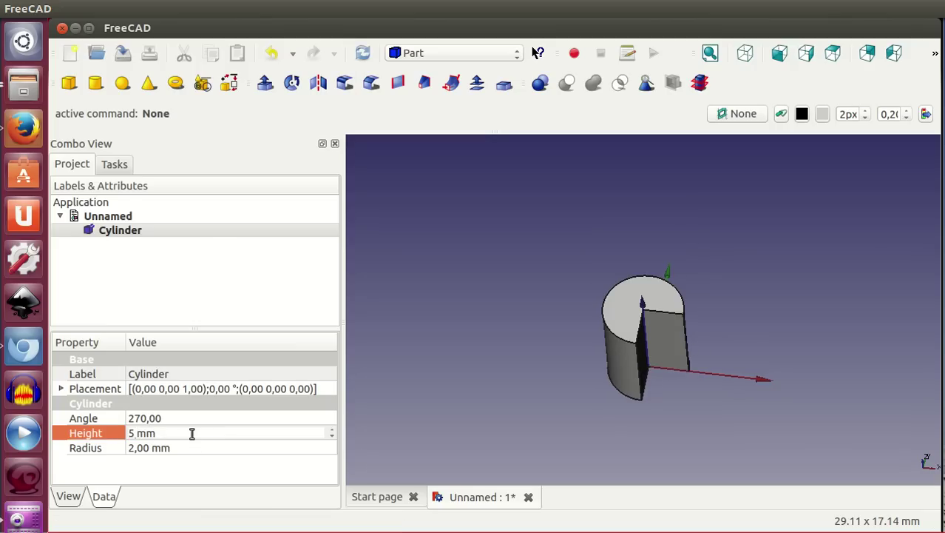
pyautogui.click(193, 445)
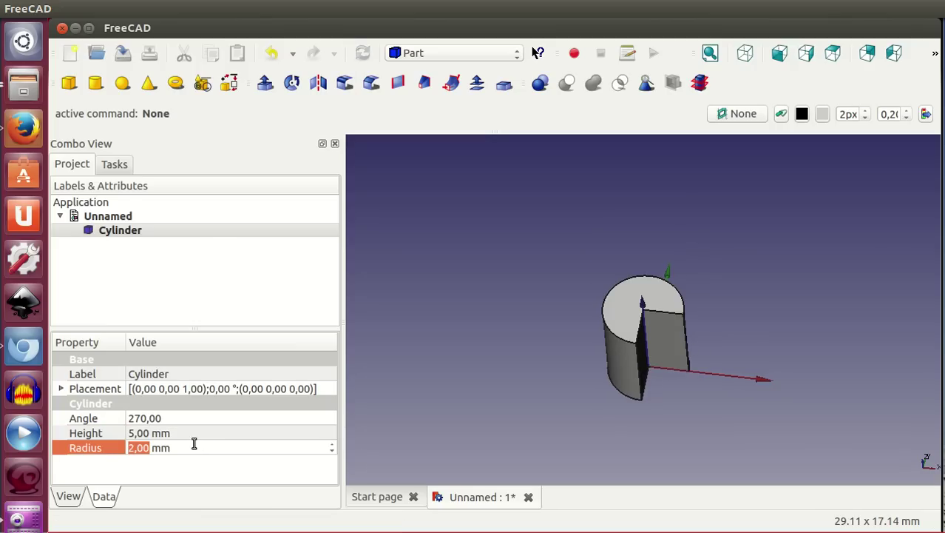
pyautogui.write('2')
pyautogui.write('5')
pyautogui.scroll(-5, 611, 268)
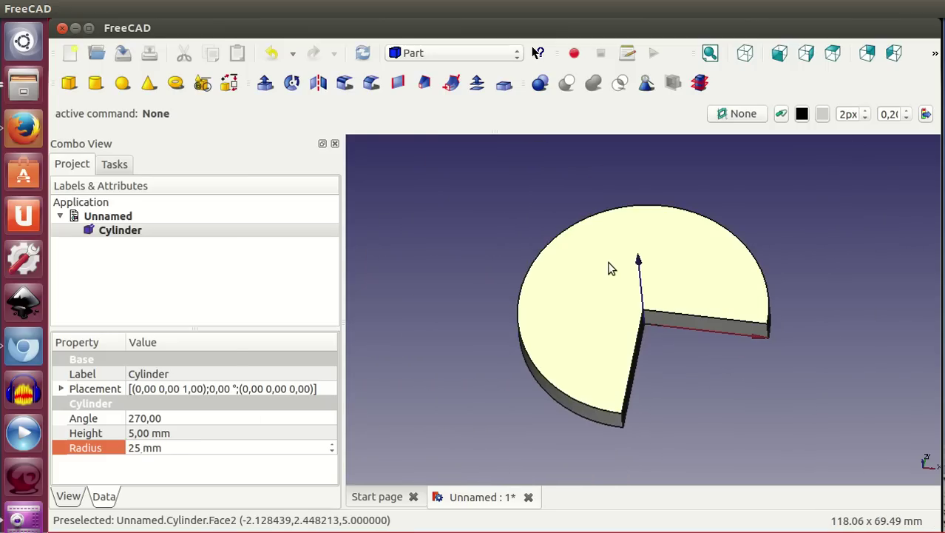
pyautogui.moveTo(703, 429)
pyautogui.mouseDown(button='middle')
pyautogui.moveTo(769, 405)
pyautogui.moveTo(795, 420)
pyautogui.moveTo(776, 434)
pyautogui.moveTo(734, 420)
pyautogui.moveTo(699, 433)
pyautogui.mouseUp(button='middle')
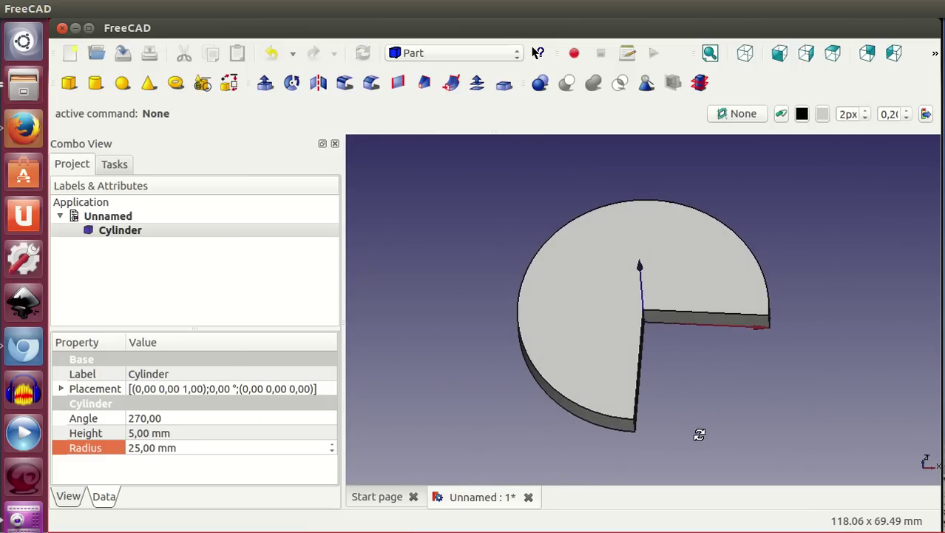
# - Rename the cylinder to 'cara-pacman'
pyautogui.click(131, 231)
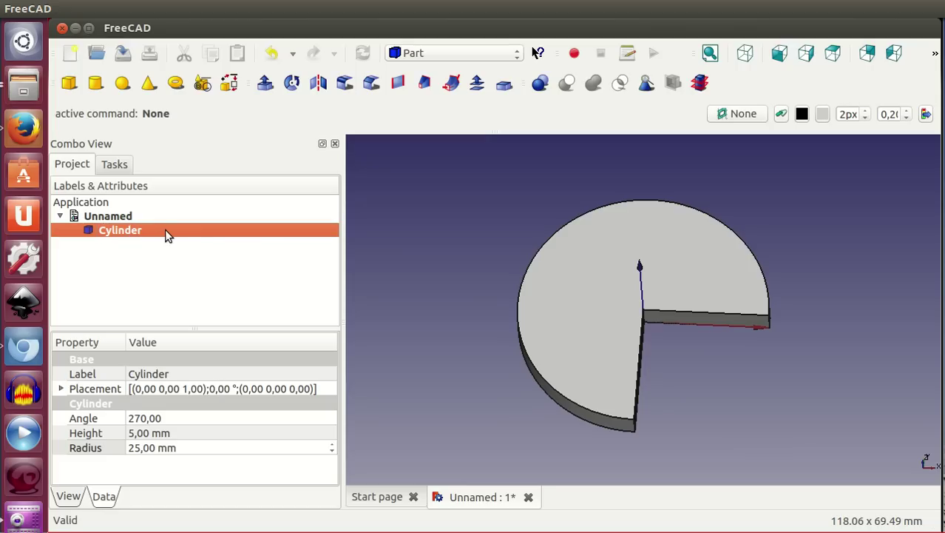
pyautogui.click(165, 229)
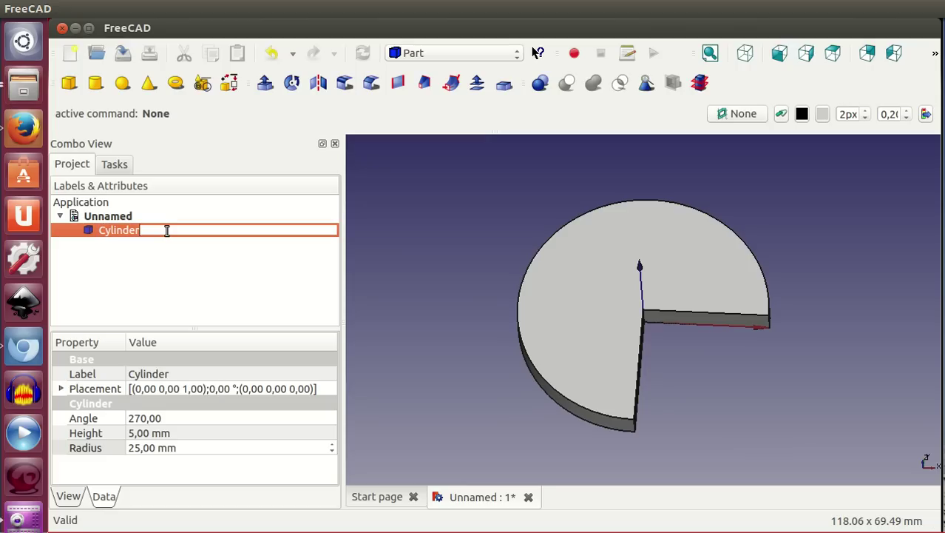
pyautogui.write('cara-p')
pyautogui.write('acman')
pyautogui.press('Return')
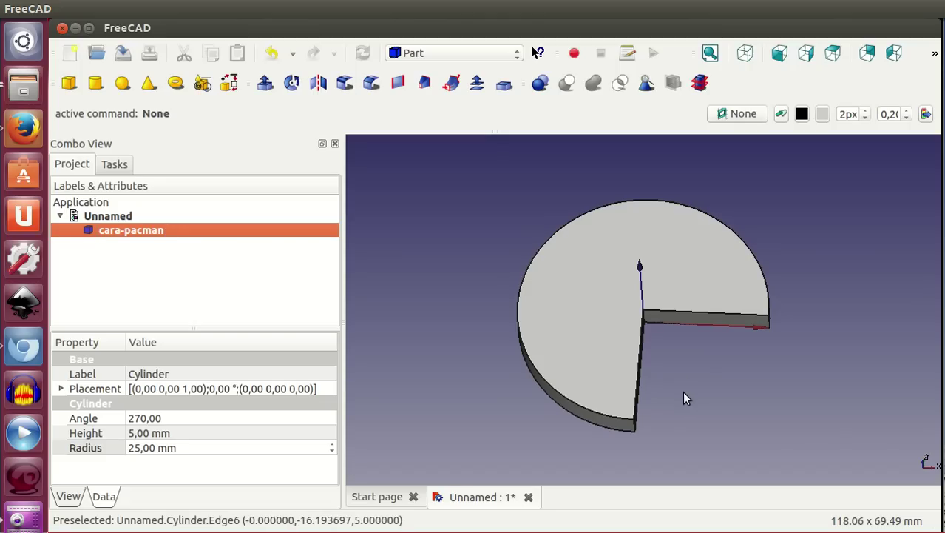
# - Orbit around the cara-pacman disc and select its Placement property
pyautogui.moveTo(677, 397); pyautogui.dragTo(733, 370, button='middle')
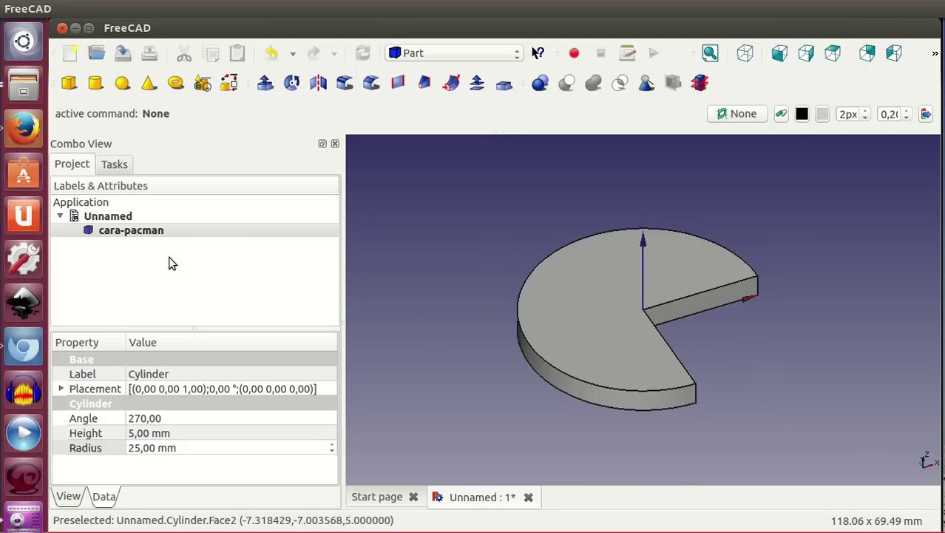
pyautogui.click(150, 227)
pyautogui.moveTo(420, 355)
pyautogui.mouseDown(button='middle')
pyautogui.moveTo(647, 345)
pyautogui.moveTo(656, 359)
pyautogui.moveTo(629, 374)
pyautogui.moveTo(780, 276)
pyautogui.moveTo(824, 294)
pyautogui.mouseUp(button='middle')
pyautogui.moveTo(680, 300)
pyautogui.mouseDown(button='middle')
pyautogui.moveTo(667, 394)
pyautogui.moveTo(692, 373)
pyautogui.moveTo(482, 395)
pyautogui.moveTo(502, 412)
pyautogui.mouseUp(button='middle')
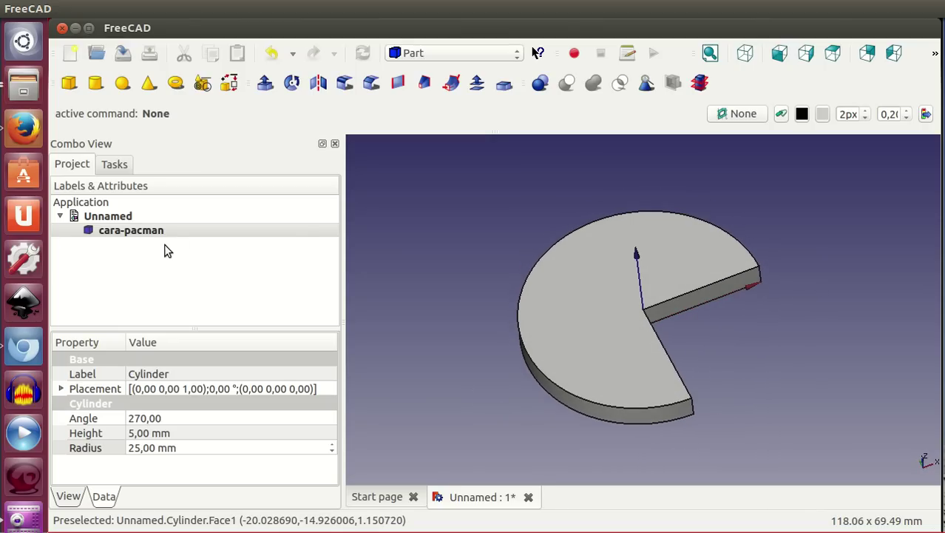
pyautogui.click(326, 393)
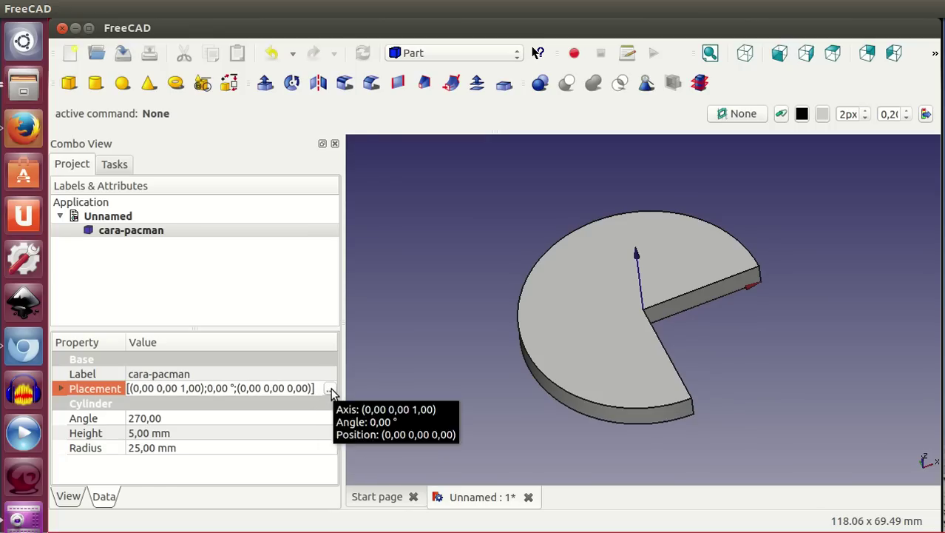
# - In top view, rotate cara-pacman 45° about the Z axis, then return to isometric view
pyautogui.click(330, 390)
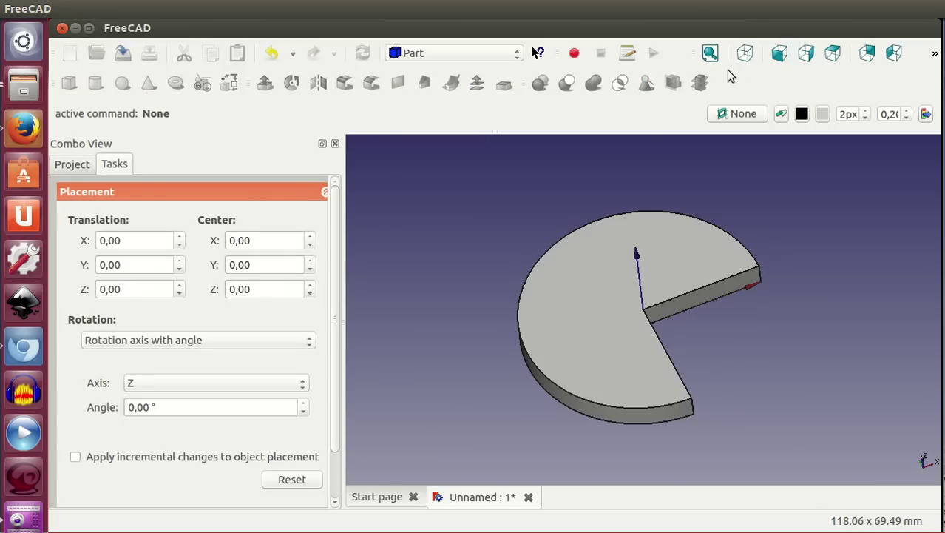
pyautogui.click(806, 53)
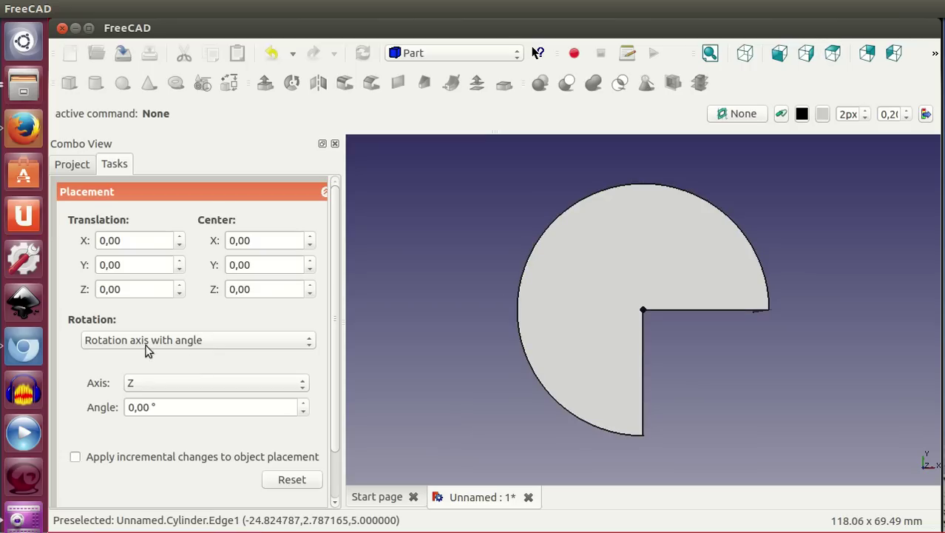
pyautogui.scroll(1, 163, 410)
pyautogui.scroll(8, 162, 410)
pyautogui.scroll(10, 162, 411)
pyautogui.scroll(10, 162, 411)
pyautogui.scroll(3, 163, 411)
pyautogui.scroll(1, 163, 411)
pyautogui.scroll(2, 162, 411)
pyautogui.scroll(2, 163, 410)
pyautogui.scroll(1, 163, 410)
pyautogui.scroll(2, 162, 411)
pyautogui.scroll(1, 163, 411)
pyautogui.scroll(1, 163, 411)
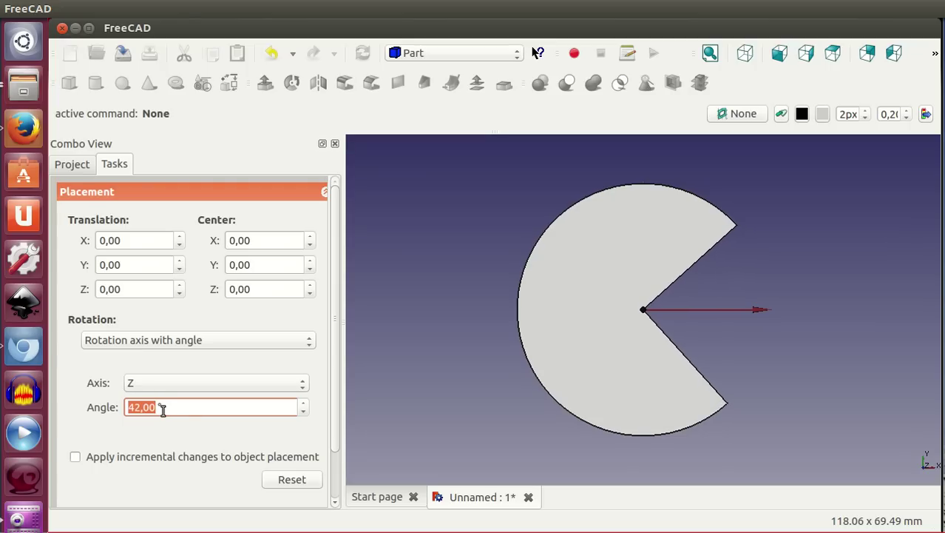
pyautogui.scroll(1, 163, 410)
pyautogui.scroll(1, 163, 410)
pyautogui.scroll(1, 162, 411)
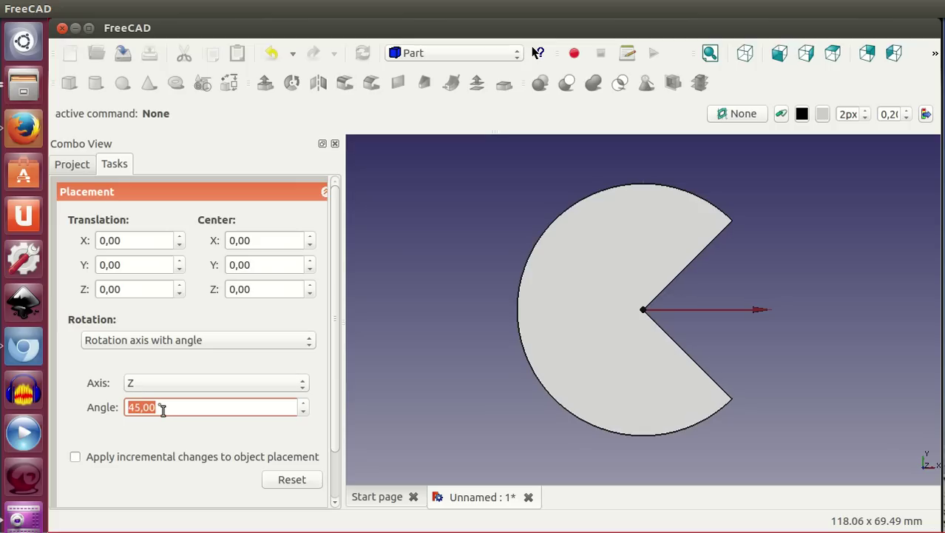
pyautogui.scroll(-2, 331, 466)
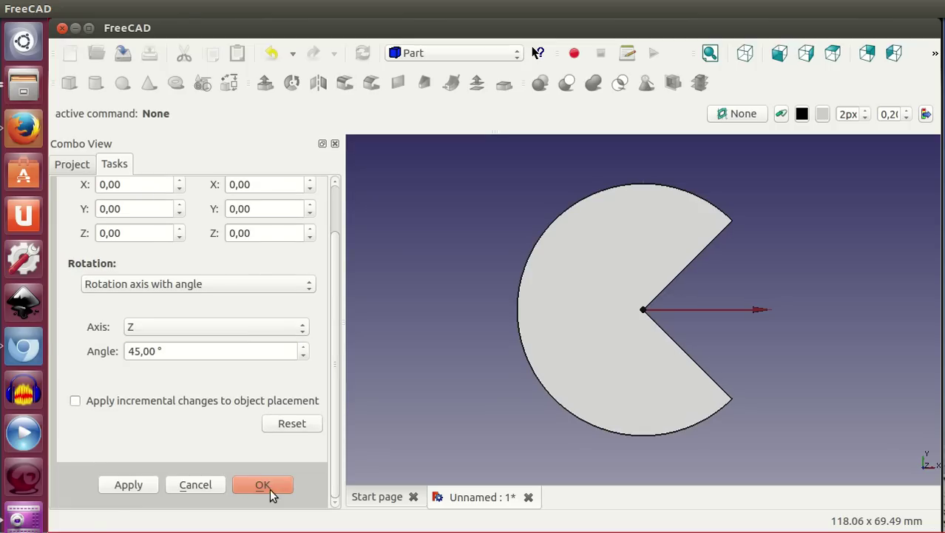
pyautogui.click(269, 489)
pyautogui.press('0')
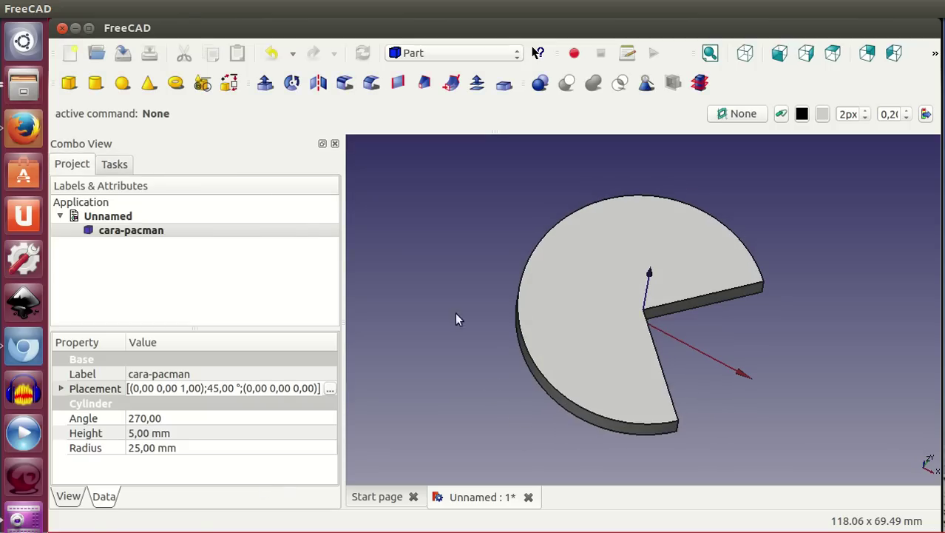
# - Add a second cylinder (radius 2 mm, height 10 mm) at the disc's centre
pyautogui.click(97, 83)
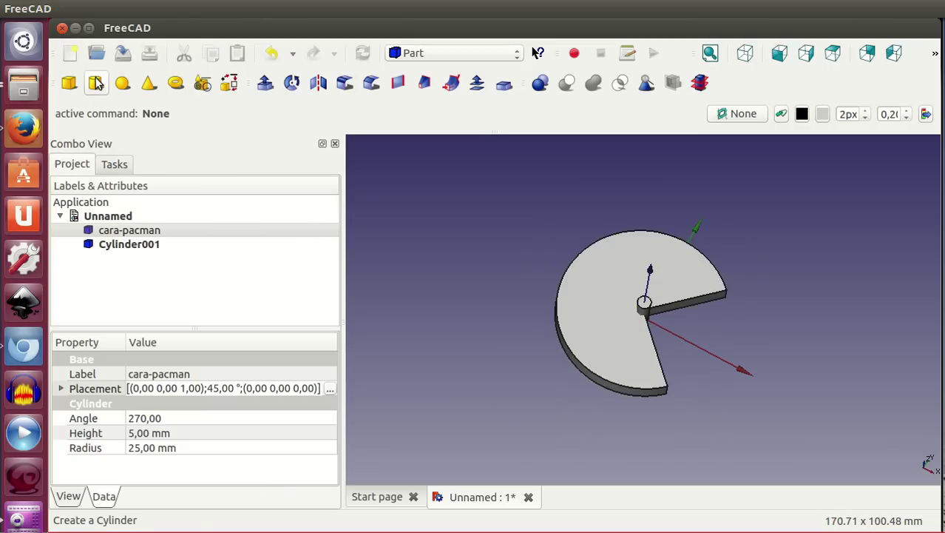
pyautogui.scroll(1, 680, 356)
pyautogui.moveTo(687, 380)
pyautogui.mouseDown(button='middle')
pyautogui.moveTo(621, 283)
pyautogui.moveTo(675, 367)
pyautogui.mouseUp(button='middle')
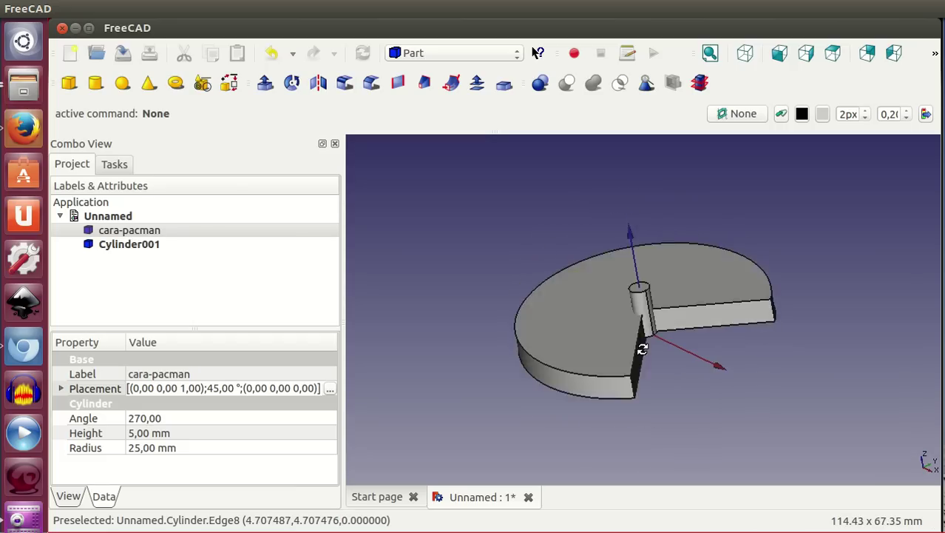
pyautogui.moveTo(740, 432); pyautogui.dragTo(654, 321, button='middle')
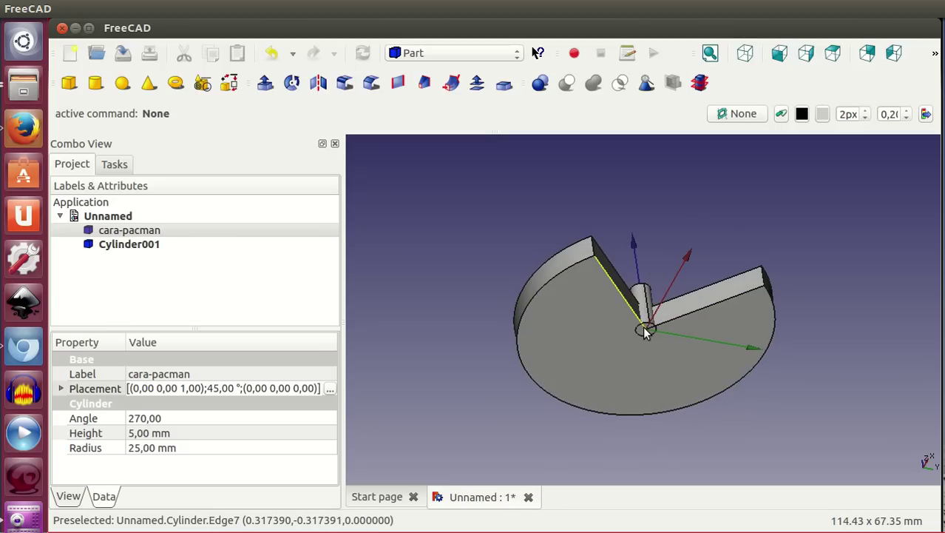
pyautogui.moveTo(791, 317)
pyautogui.mouseDown(button='middle')
pyautogui.moveTo(619, 344)
pyautogui.moveTo(650, 437)
pyautogui.moveTo(779, 357)
pyautogui.mouseUp(button='middle')
# - Rename Cylinder001 to 'ojo'
pyautogui.click(115, 250)
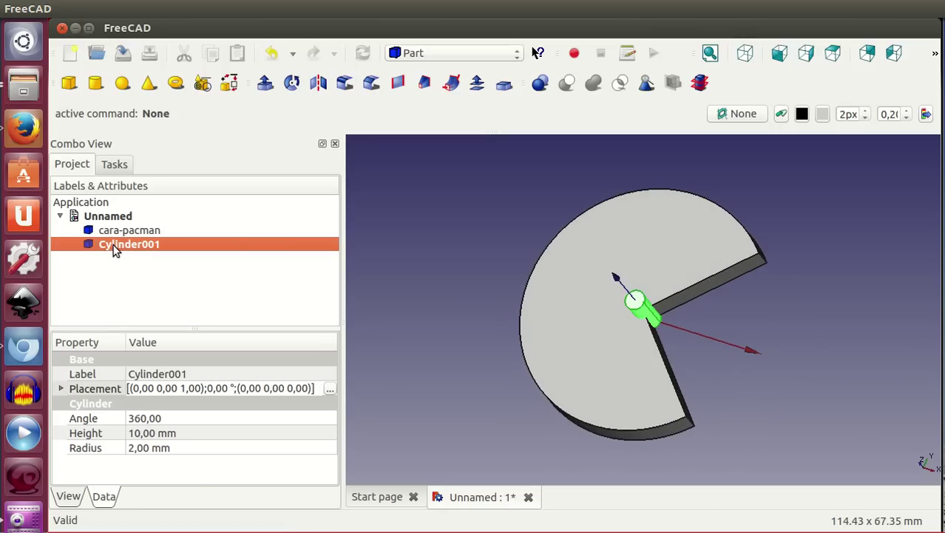
pyautogui.click(115, 250)
pyautogui.write('ojo')
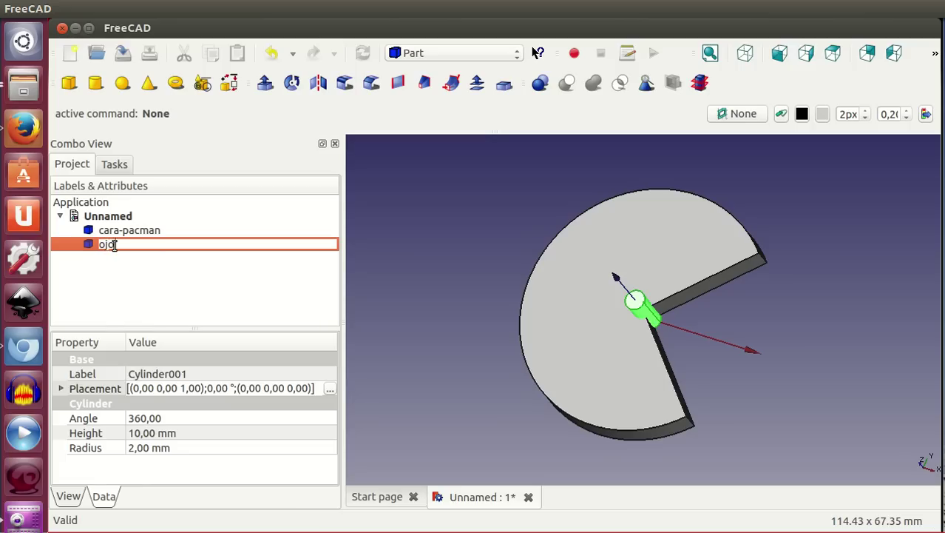
pyautogui.press('Return')
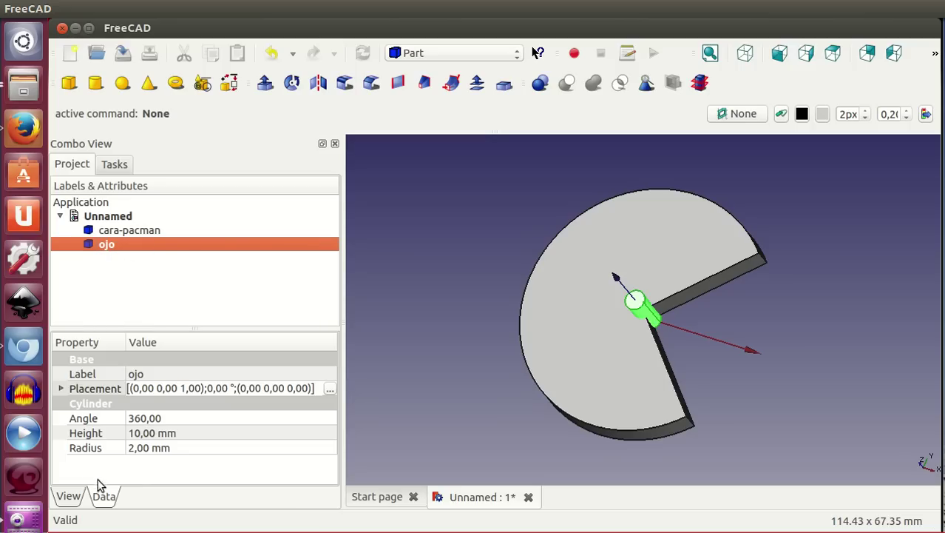
# - In ojo's Placement editor, set the translation to Y 10 mm and Z −2 mm
pyautogui.click(95, 390)
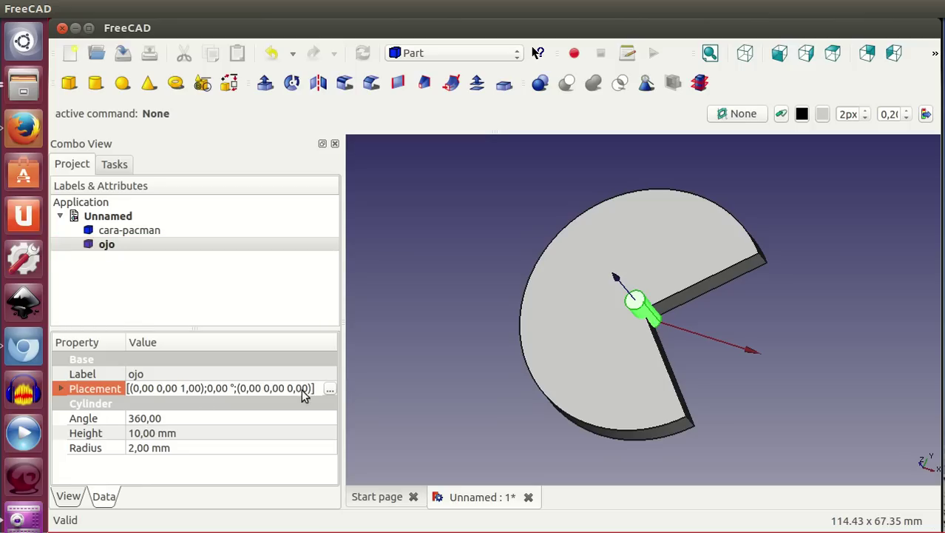
pyautogui.click(330, 392)
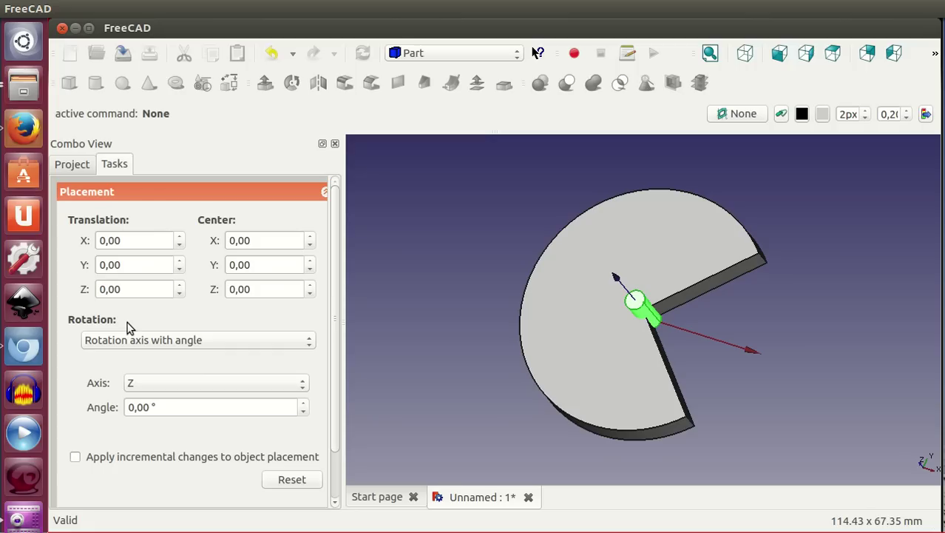
pyautogui.scroll(-1, 152, 289)
pyautogui.scroll(-1, 153, 289)
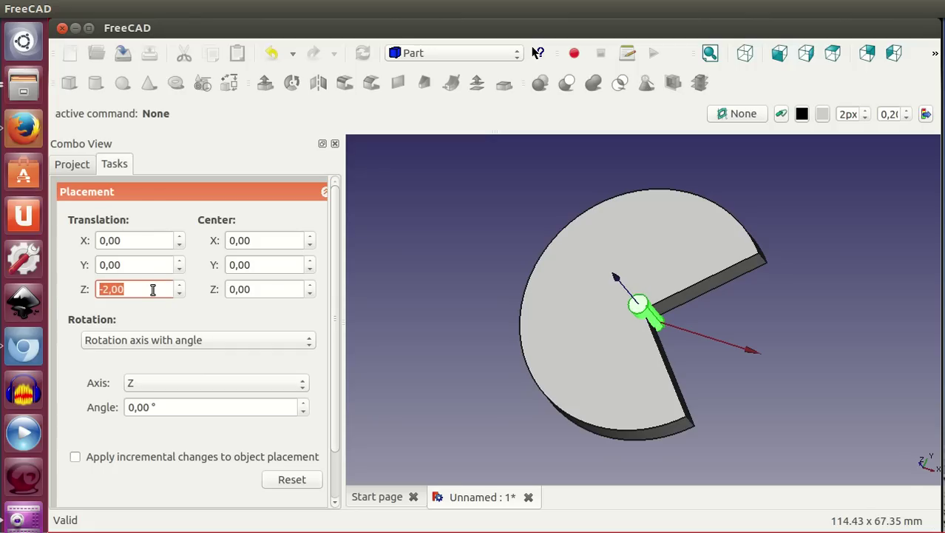
pyautogui.moveTo(686, 402)
pyautogui.mouseDown(button='middle')
pyautogui.moveTo(633, 291)
pyautogui.moveTo(662, 349)
pyautogui.moveTo(660, 290)
pyautogui.moveTo(675, 264)
pyautogui.moveTo(680, 412)
pyautogui.moveTo(713, 422)
pyautogui.mouseUp(button='middle')
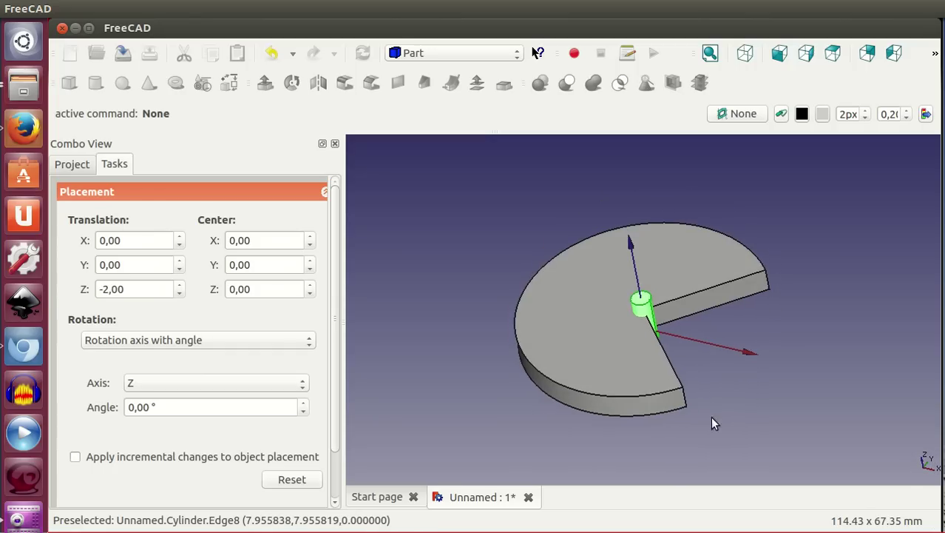
pyautogui.moveTo(671, 363)
pyautogui.mouseDown(button='middle')
pyautogui.moveTo(750, 406)
pyautogui.moveTo(780, 399)
pyautogui.moveTo(472, 295)
pyautogui.mouseUp(button='middle')
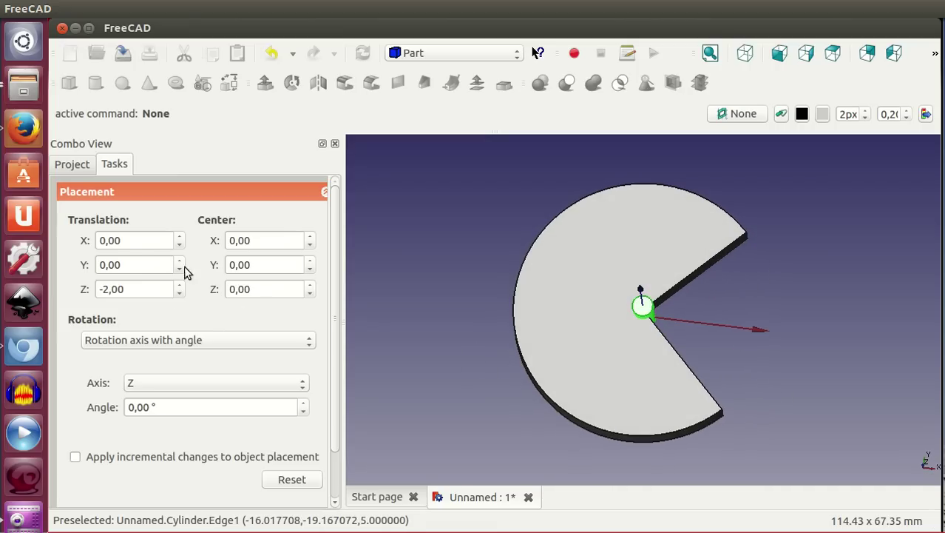
pyautogui.doubleClick(139, 264)
pyautogui.scroll(2, 139, 264)
pyautogui.scroll(1, 139, 264)
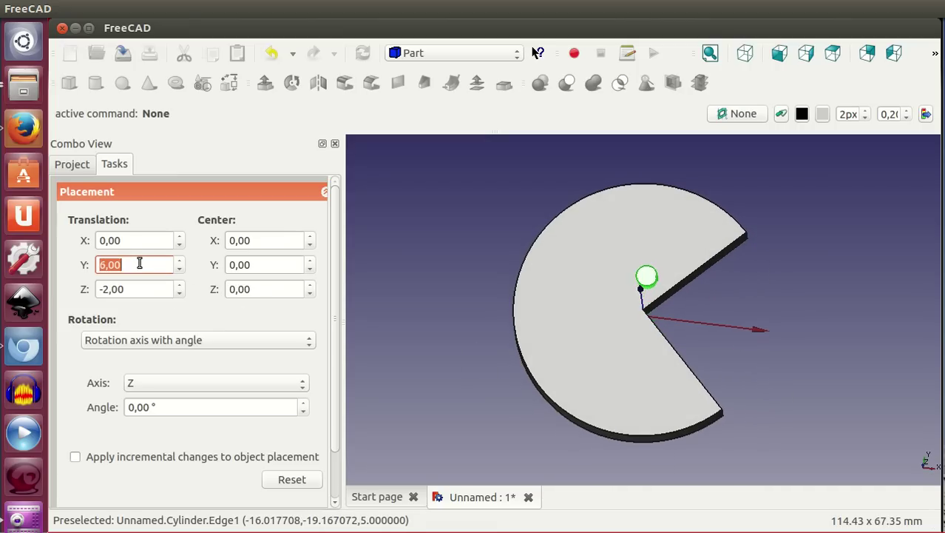
pyautogui.scroll(2, 139, 265)
pyautogui.scroll(2, 138, 264)
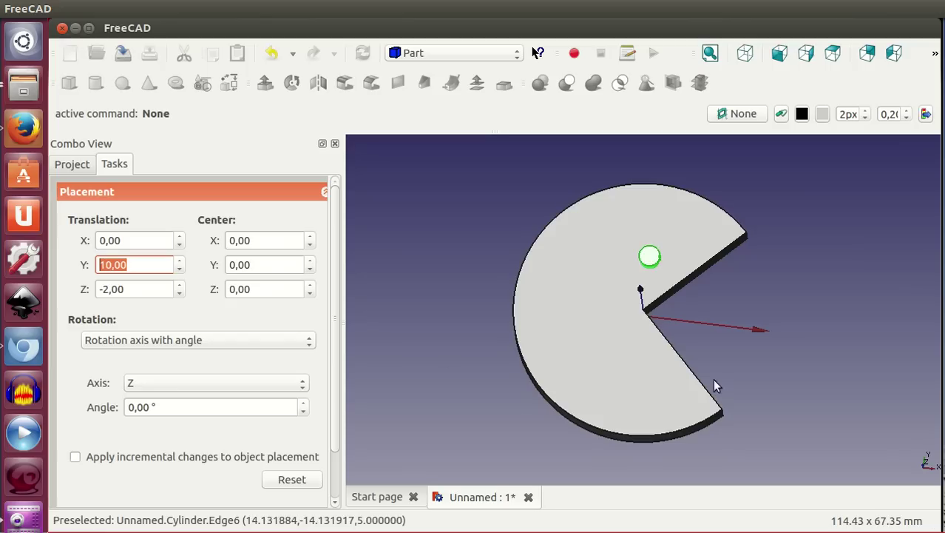
pyautogui.scroll(-2, 336, 409)
# - Apply ojo's placement, then cut ojo out of cara-pacman with Part Cut
pyautogui.click(271, 485)
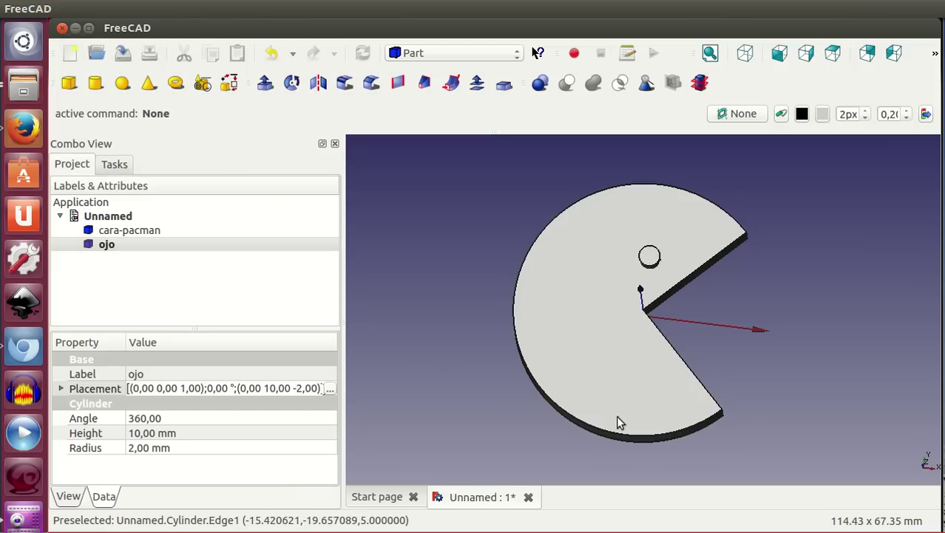
pyautogui.click(132, 233)
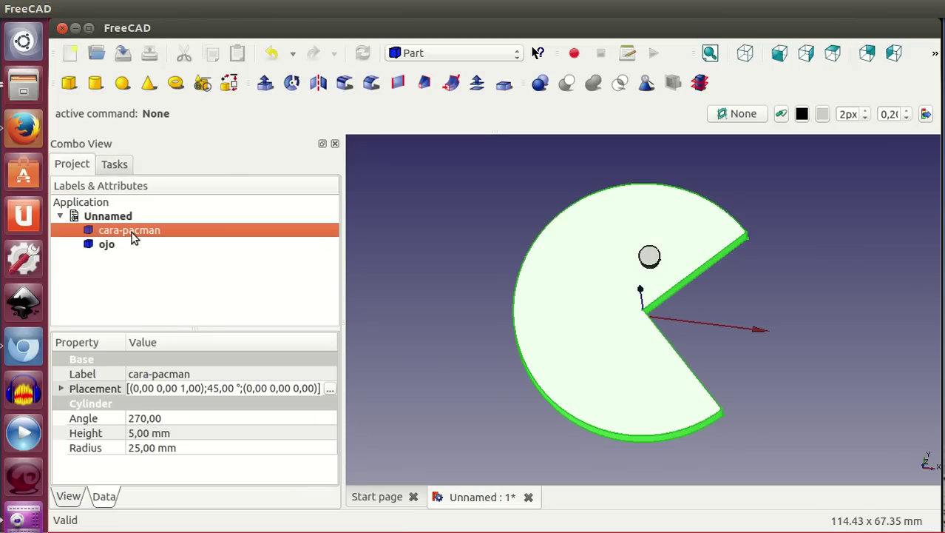
pyautogui.keyDown('ctrl'); pyautogui.click(128, 245); pyautogui.keyUp('ctrl')
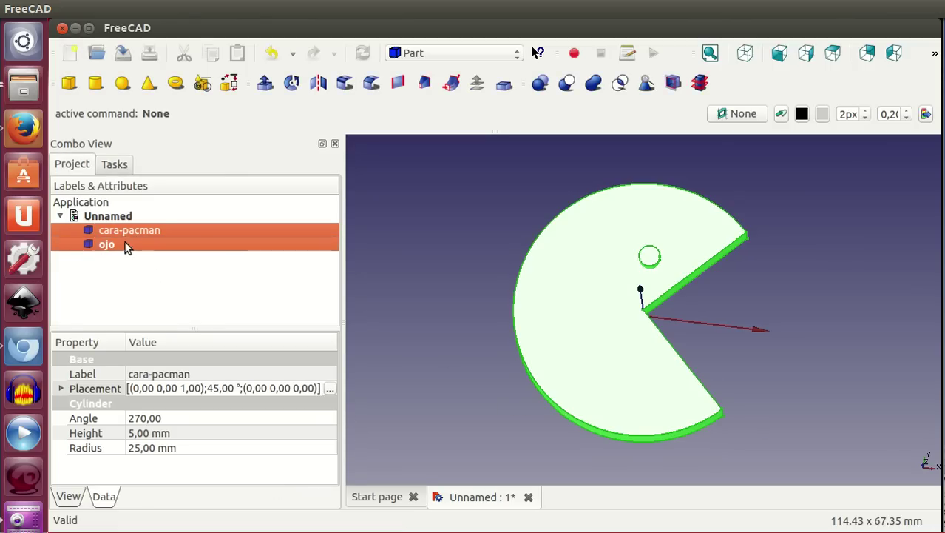
pyautogui.click(567, 84)
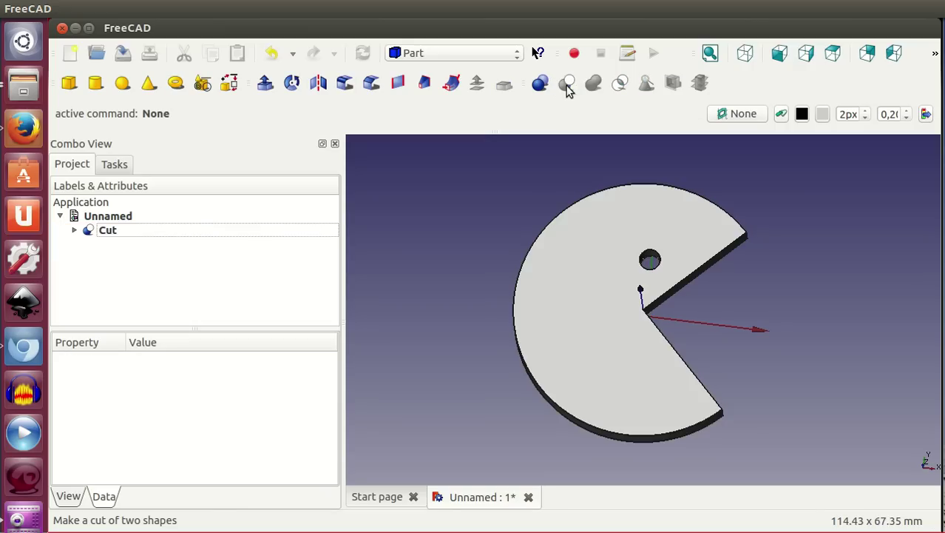
pyautogui.moveTo(713, 354)
pyautogui.mouseDown(button='middle')
pyautogui.moveTo(664, 305)
pyautogui.moveTo(713, 359)
pyautogui.moveTo(718, 382)
pyautogui.mouseUp(button='middle')
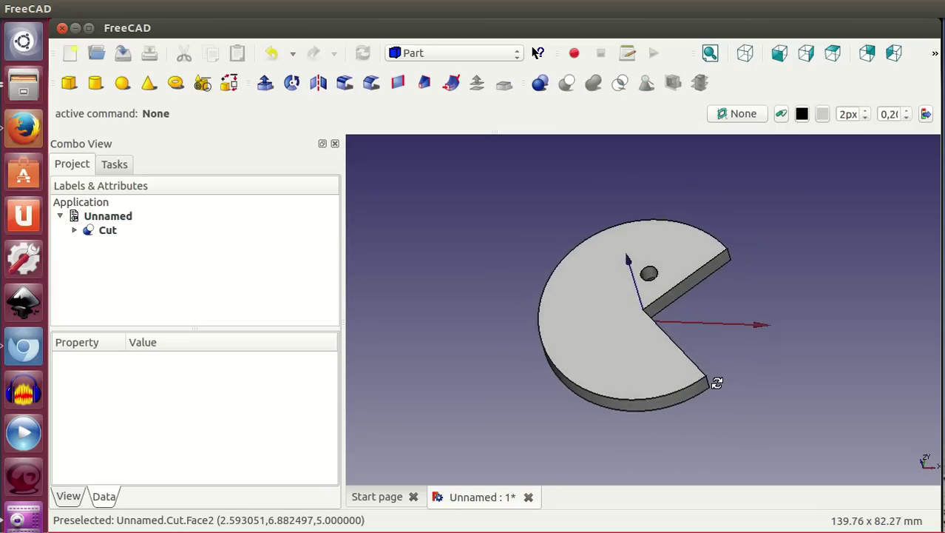
# - Rename the Cut result to 'pacman'
pyautogui.click(110, 232)
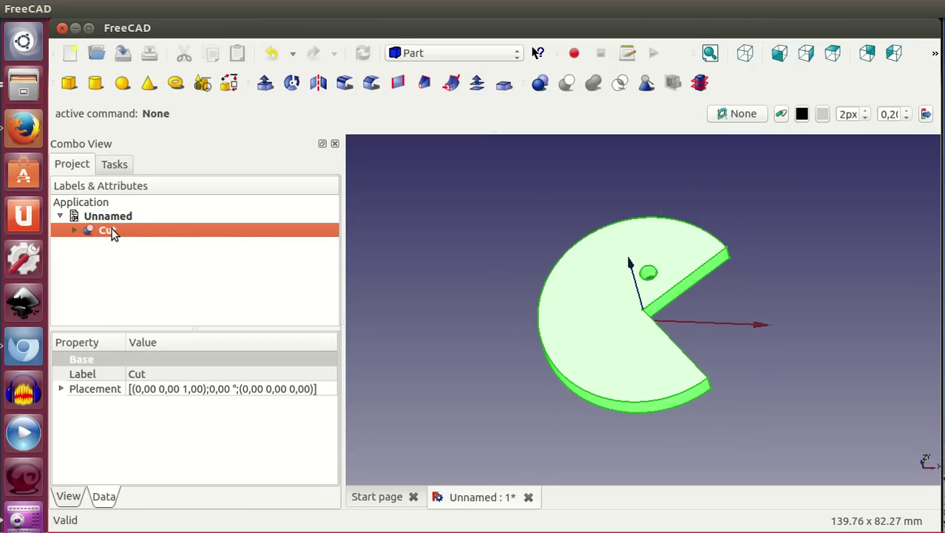
pyautogui.click(111, 231)
pyautogui.write('pacman')
pyautogui.press('Return')
# - Set the pacman's Shape Color to yellow (255,255,0) and view the result
pyautogui.click(73, 497)
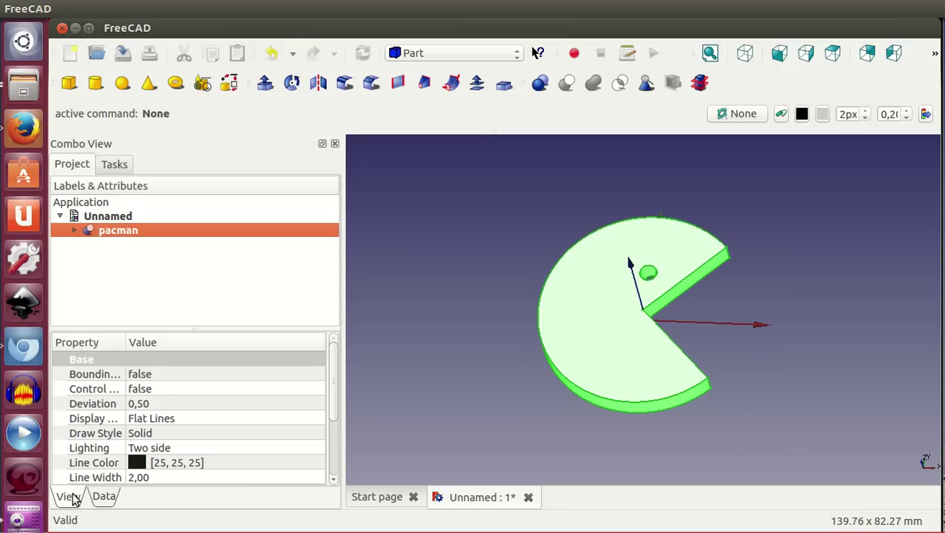
pyautogui.scroll(-2, 185, 411)
pyautogui.click(172, 447)
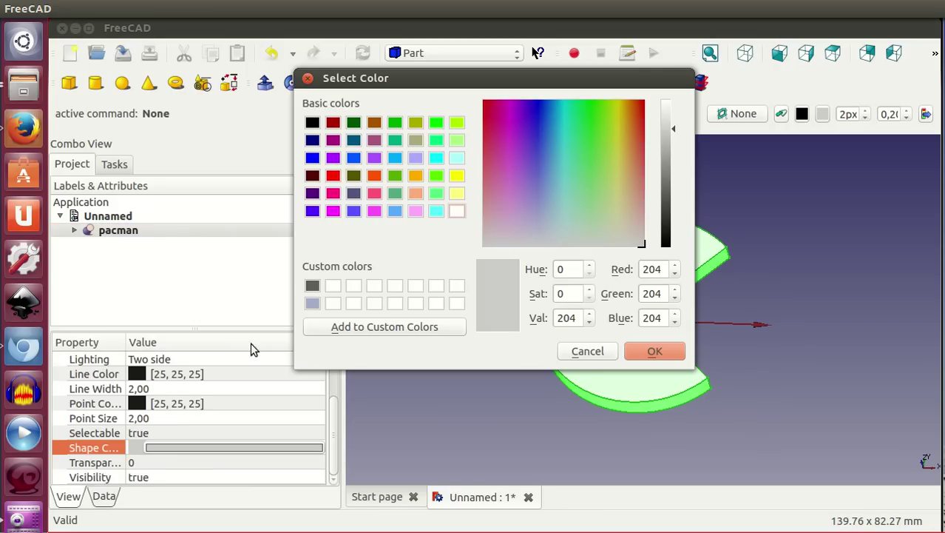
pyautogui.click(456, 182)
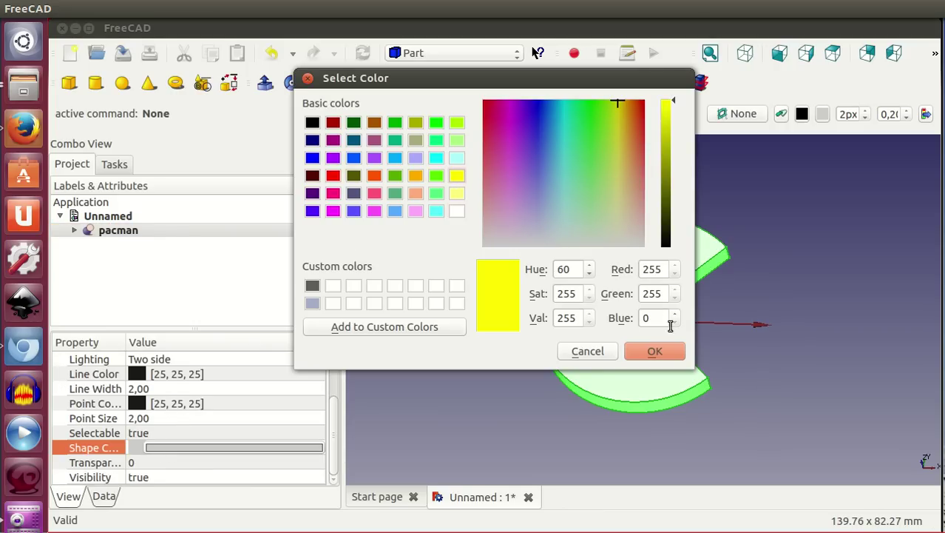
pyautogui.click(659, 352)
pyautogui.click(770, 347)
pyautogui.moveTo(769, 347)
pyautogui.mouseDown(button='middle')
pyautogui.moveTo(722, 405)
pyautogui.moveTo(680, 412)
pyautogui.moveTo(702, 416)
pyautogui.mouseUp(button='middle')
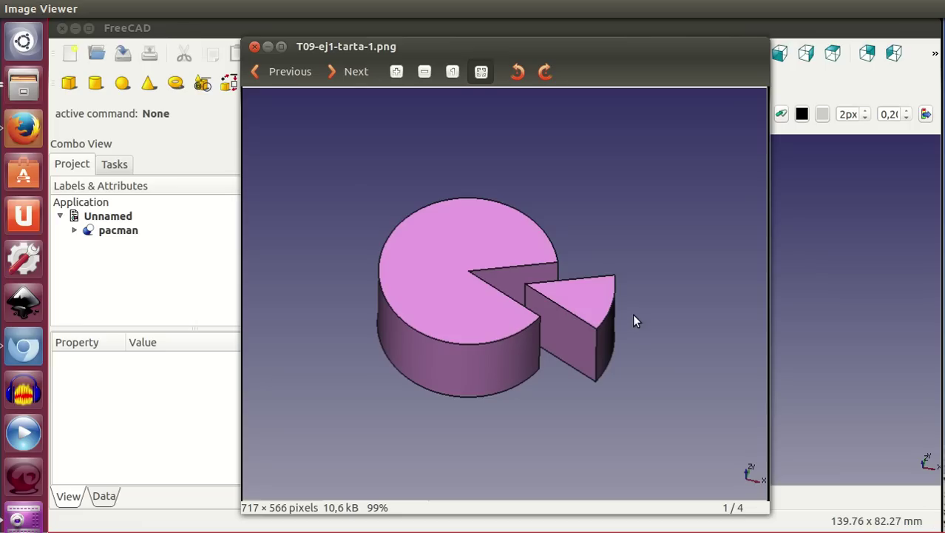
# - Step through the dimensioned pie image T09-ej1-tarta-2.png to the brick image T09-ej2-ladrillo-1.png
pyautogui.click(347, 72)
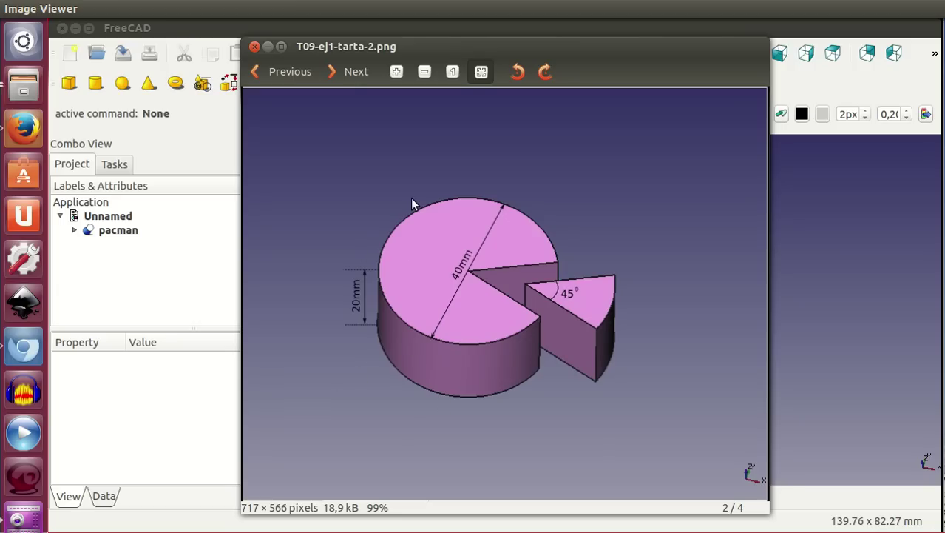
pyautogui.click(338, 72)
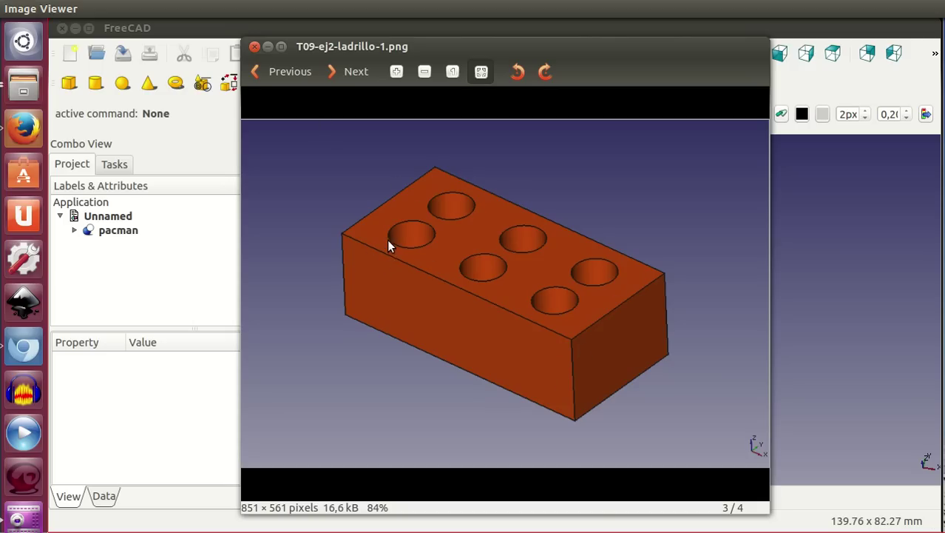
# - Advance to T09-ej2-ladrillo-2.png, the brick dimensioned 230 × 110 × 76 mm with 36 mm holes
pyautogui.click(350, 71)
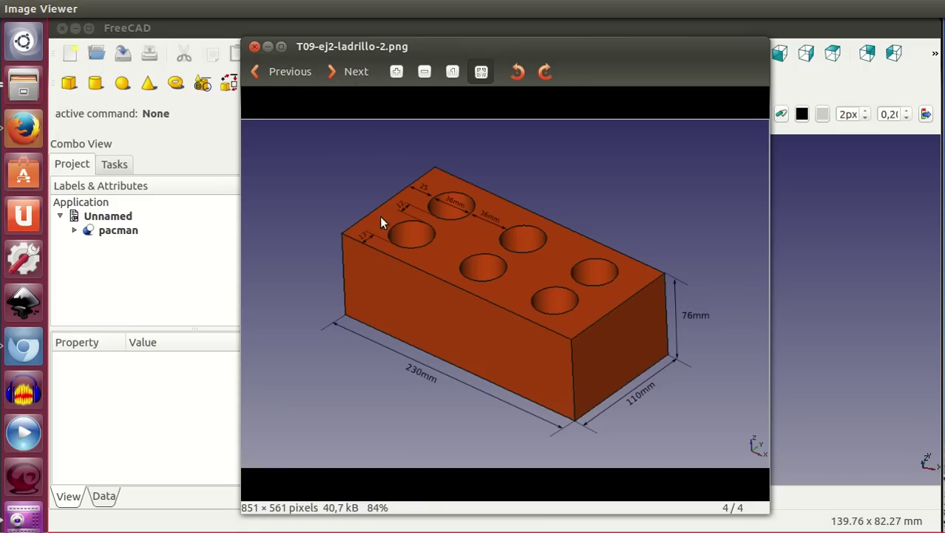